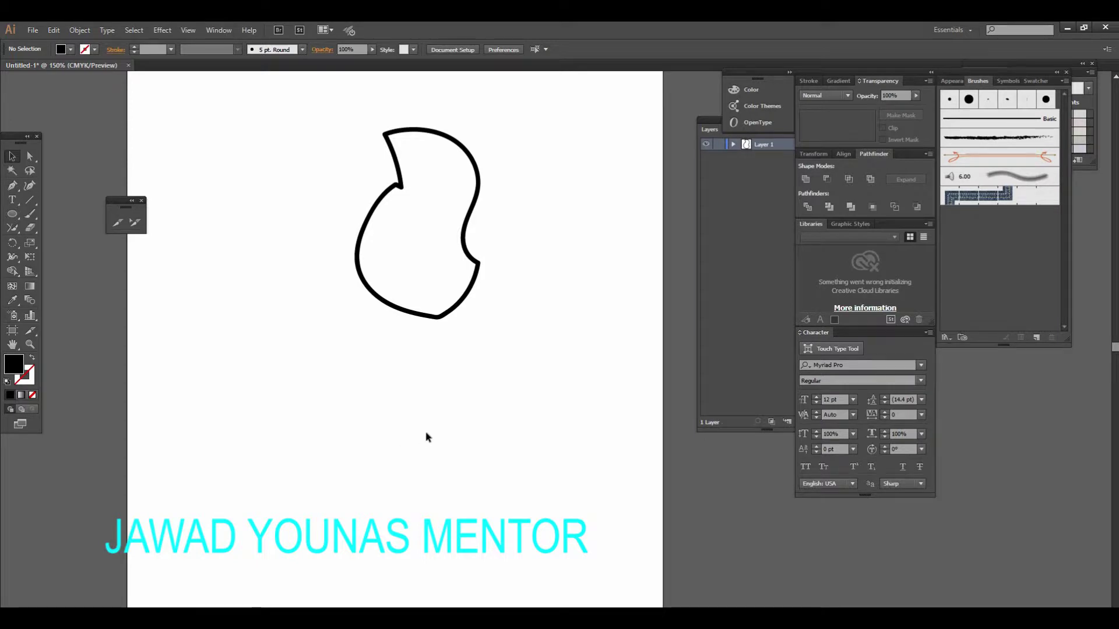
# Activate the Paintbrush tool and close the small floating tool palette.
pyautogui.moveTo(426, 447); pyautogui.dragTo(418, 363)
pyautogui.keyDown('ctrl'); pyautogui.click(459, 349); pyautogui.keyUp('ctrl')
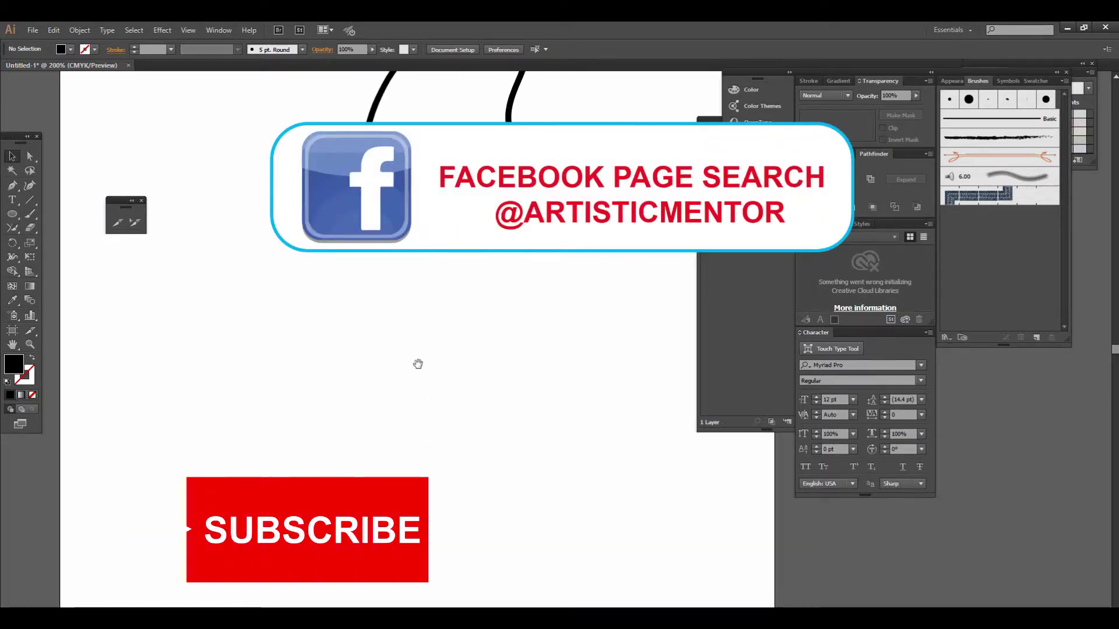
pyautogui.click(31, 215)
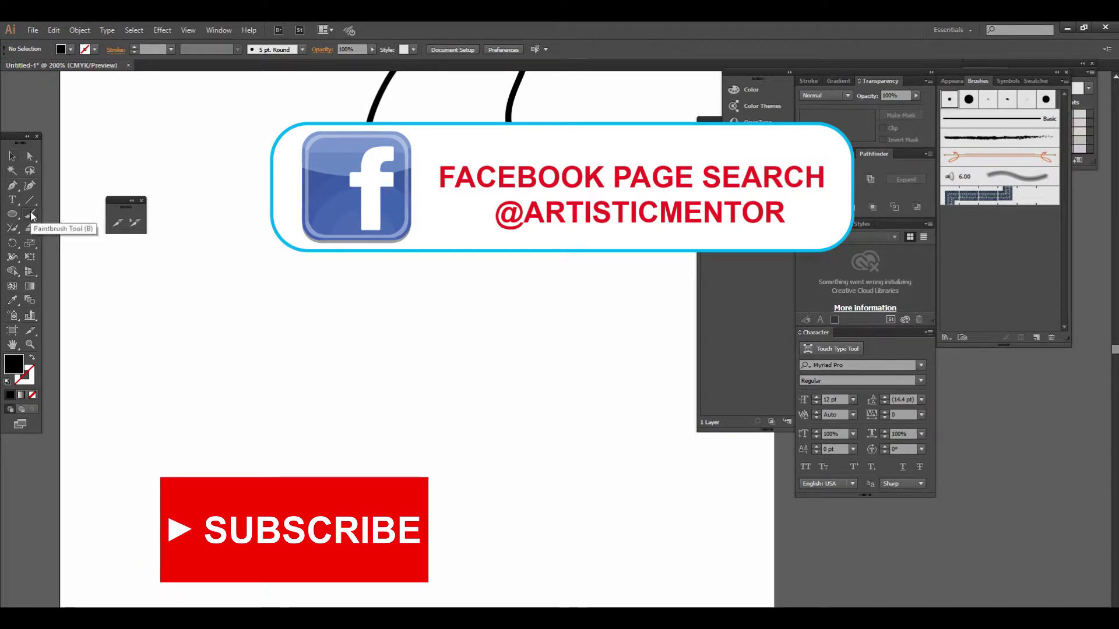
pyautogui.moveTo(434, 348); pyautogui.dragTo(409, 268)
pyautogui.moveTo(480, 350); pyautogui.dragTo(432, 360)
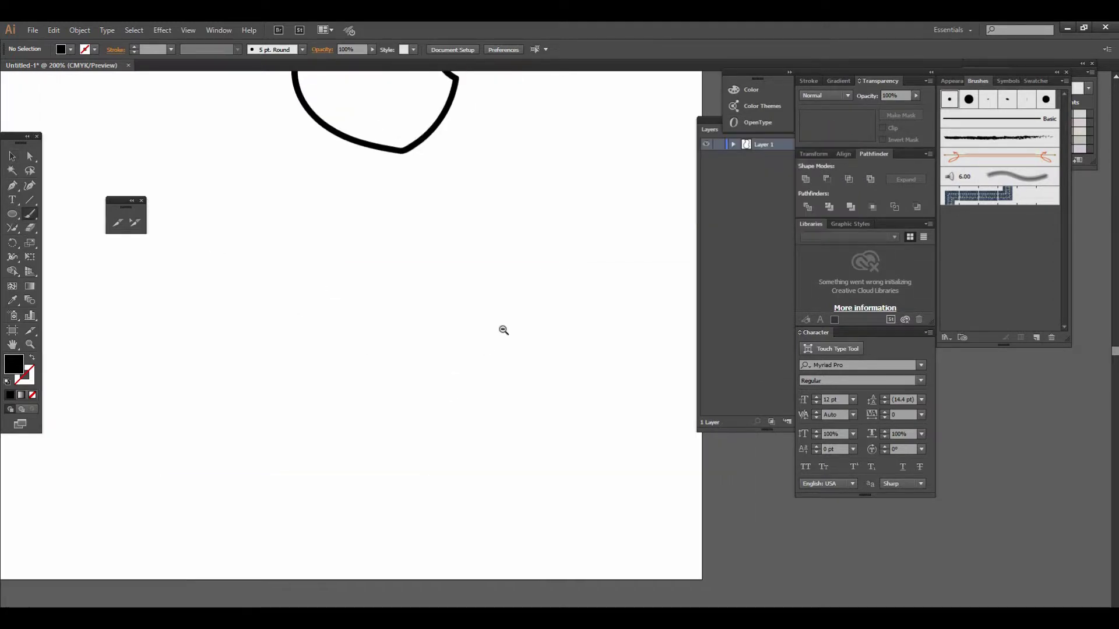
pyautogui.keyDown('ctrl'); pyautogui.keyDown('alt'); pyautogui.click(504, 331); pyautogui.keyUp('alt'); pyautogui.keyUp('ctrl')
pyautogui.keyDown('ctrl'); pyautogui.click(475, 353); pyautogui.keyUp('ctrl')
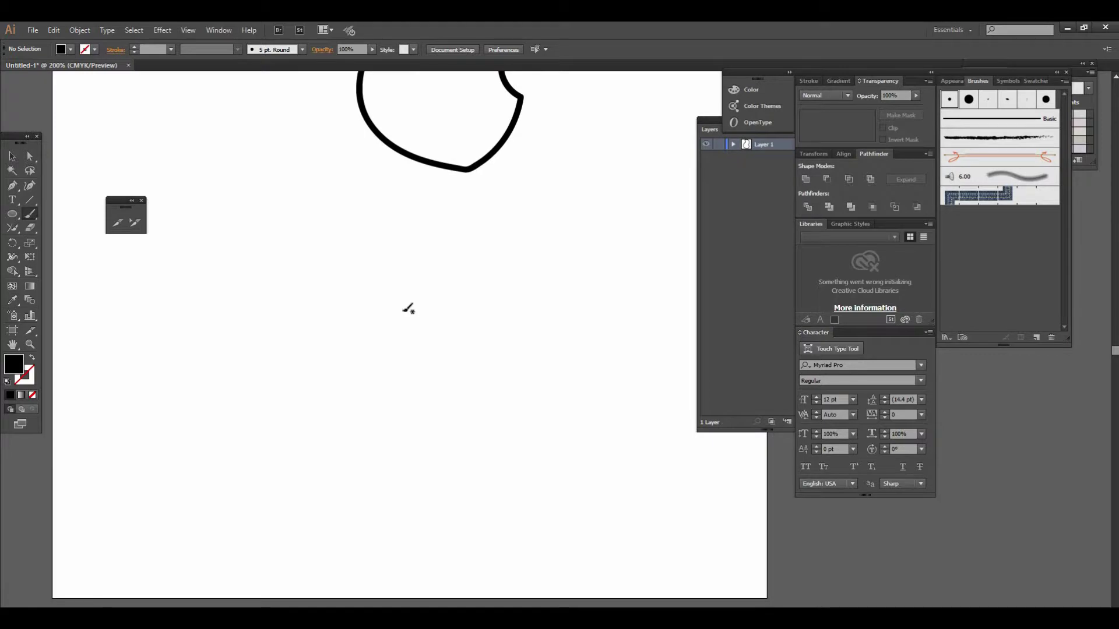
pyautogui.click(142, 202)
pyautogui.moveTo(402, 338); pyautogui.dragTo(360, 348)
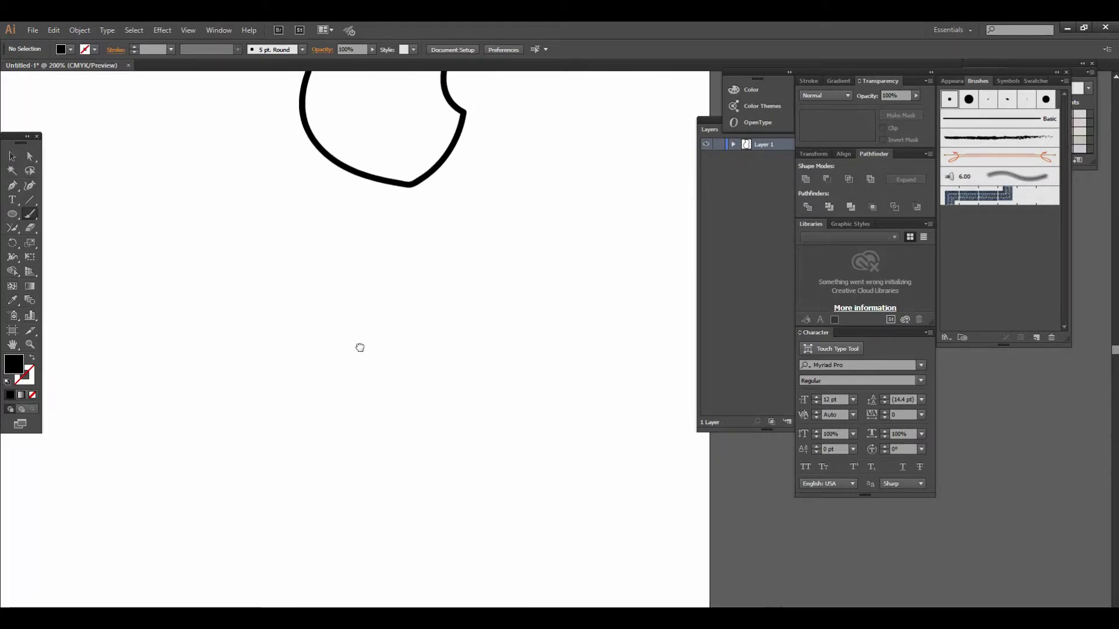
pyautogui.click(12, 228)
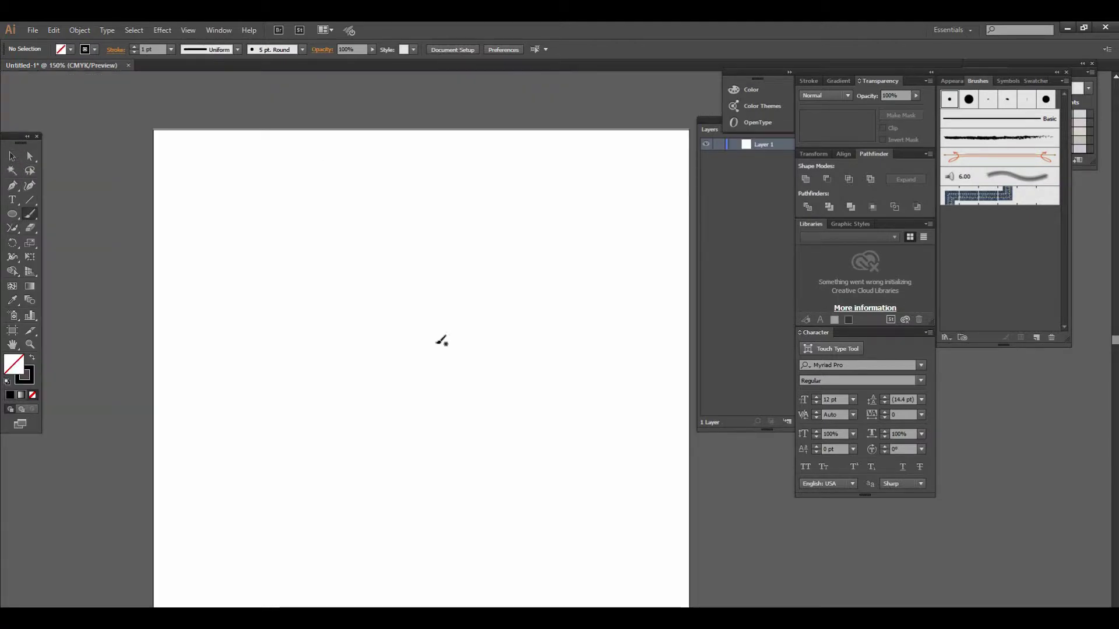
# Paint an arch, a wavy curve overlapping both of its ends, and a third curve crossing through the shape.
pyautogui.moveTo(322, 344)
pyautogui.mouseDown()
pyautogui.moveTo(381, 273)
pyautogui.moveTo(508, 329)
pyautogui.moveTo(530, 391)
pyautogui.moveTo(464, 395)
pyautogui.moveTo(333, 325)
pyautogui.moveTo(282, 323)
pyautogui.mouseUp()
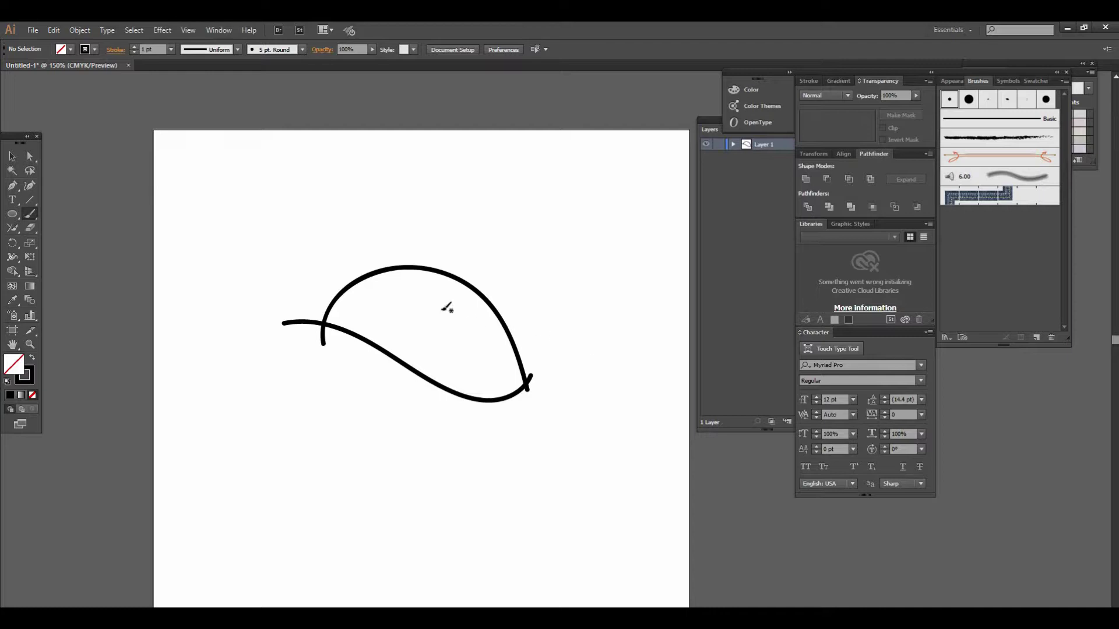
pyautogui.moveTo(499, 258)
pyautogui.mouseDown()
pyautogui.moveTo(450, 275)
pyautogui.moveTo(401, 360)
pyautogui.moveTo(418, 417)
pyautogui.mouseUp()
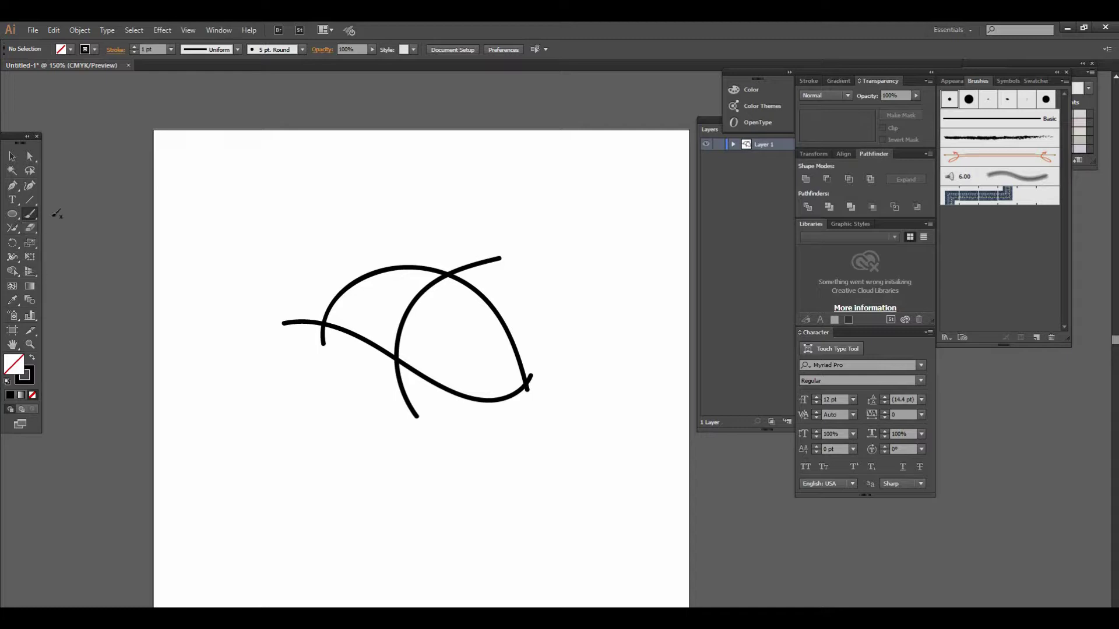
# Detach the Pencil tool group as a floating palette and activate the Join tool.
pyautogui.click(11, 232)
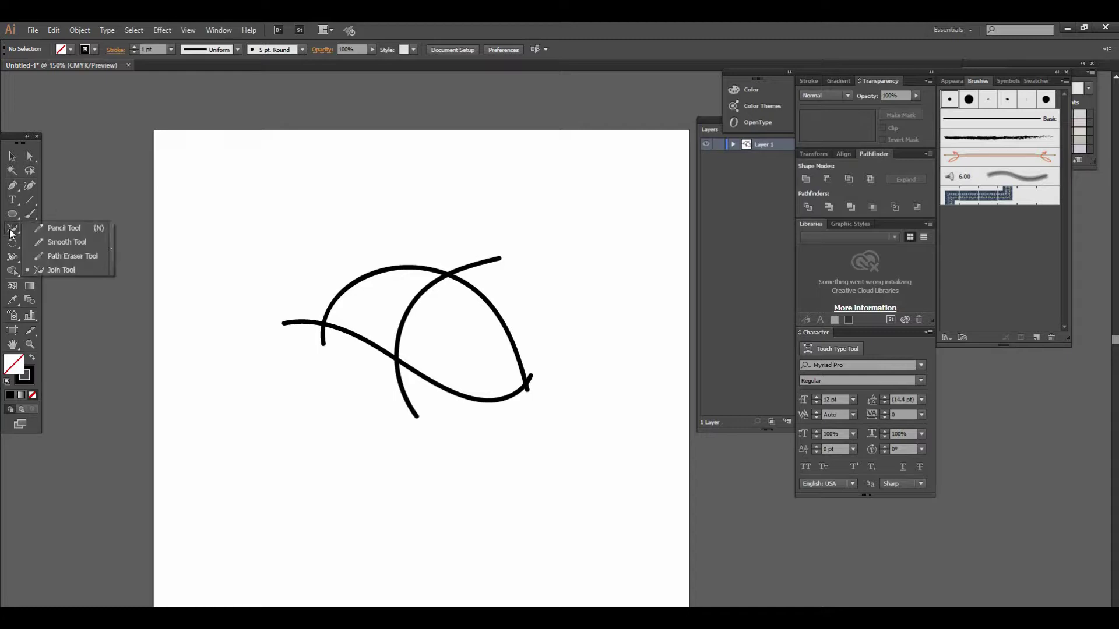
pyautogui.moveTo(11, 232)
pyautogui.mouseDown()
pyautogui.moveTo(110, 249)
pyautogui.moveTo(144, 156)
pyautogui.mouseUp()
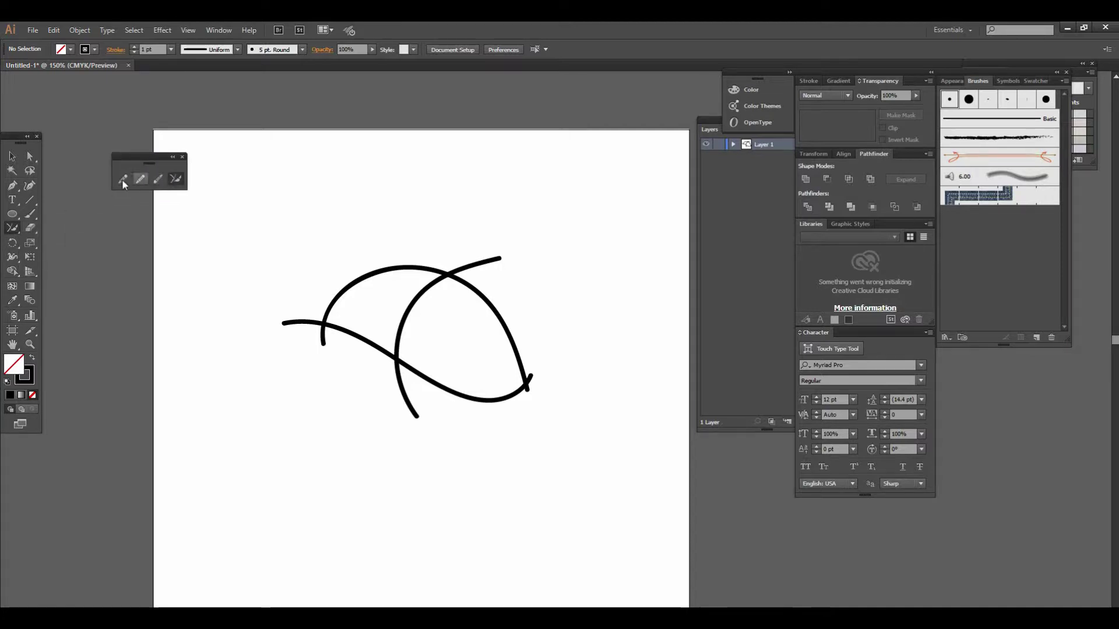
pyautogui.click(175, 179)
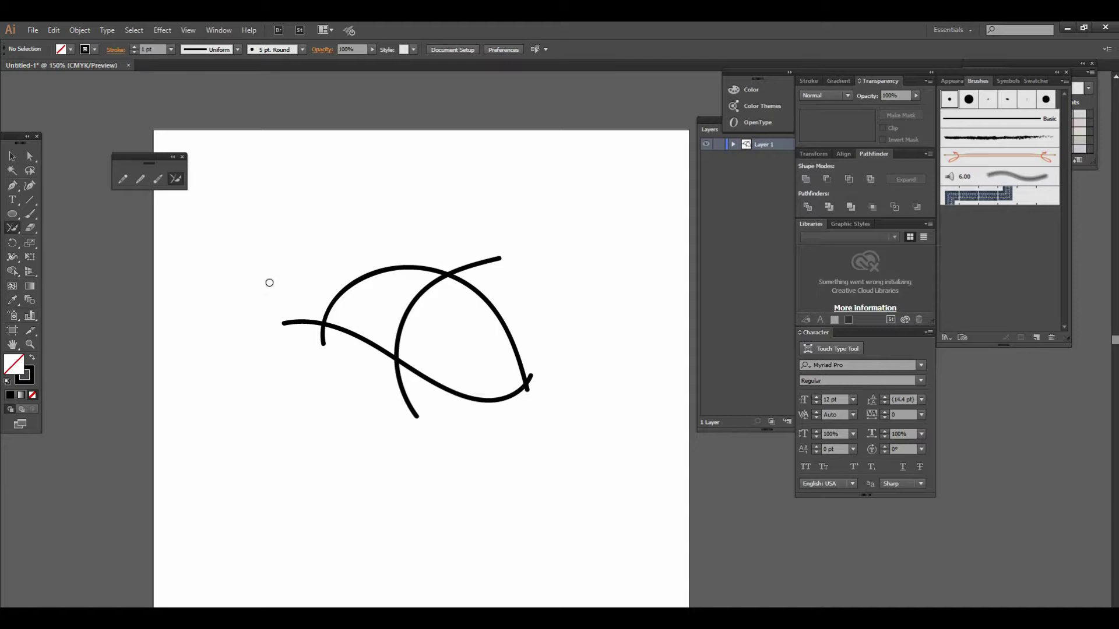
# Trim and join the overlapping stroke ends at the outline's left and right corners with the Join tool.
pyautogui.moveTo(296, 322)
pyautogui.mouseDown()
pyautogui.moveTo(318, 320)
pyautogui.moveTo(307, 320)
pyautogui.mouseUp()
pyautogui.scroll(3, 508, 363)
pyautogui.moveTo(564, 387)
pyautogui.mouseDown()
pyautogui.moveTo(569, 429)
pyautogui.moveTo(574, 374)
pyautogui.mouseUp()
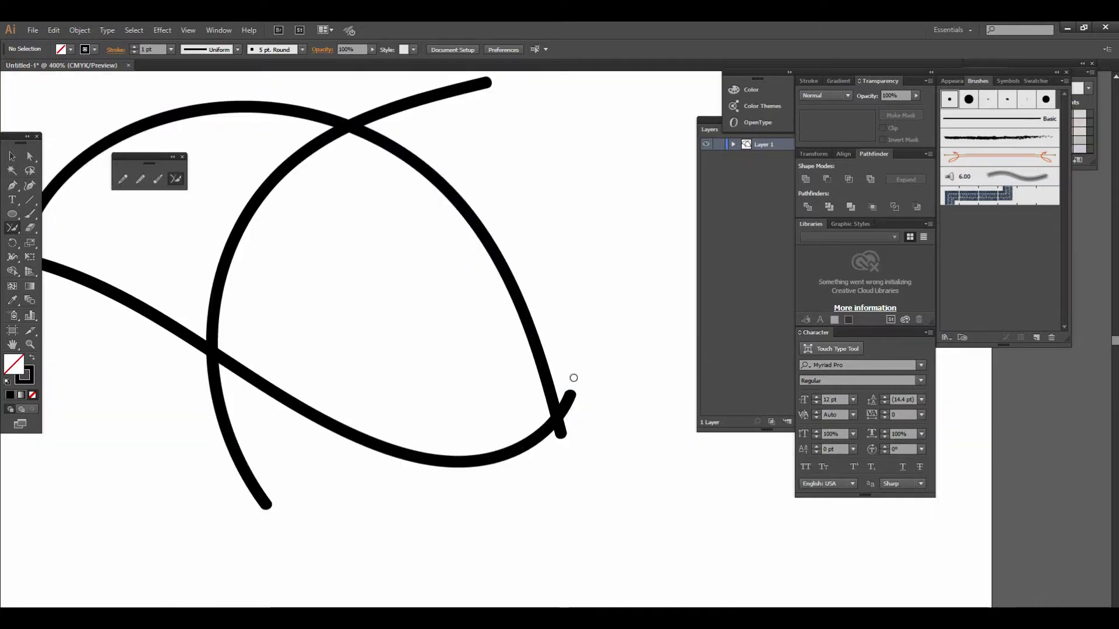
pyautogui.scroll(5, 519, 502)
pyautogui.hscroll(2, 519, 502)
pyautogui.moveTo(388, 223)
pyautogui.mouseDown()
pyautogui.moveTo(368, 217)
pyautogui.moveTo(386, 243)
pyautogui.mouseUp()
pyautogui.moveTo(383, 321); pyautogui.dragTo(474, 288)
pyautogui.keyDown('ctrl'); pyautogui.keyDown('alt'); pyautogui.click(481, 296); pyautogui.keyUp('alt'); pyautogui.keyUp('ctrl')
pyautogui.moveTo(502, 347); pyautogui.dragTo(270, 284)
pyautogui.keyDown('ctrl'); pyautogui.click(455, 317); pyautogui.keyUp('ctrl')
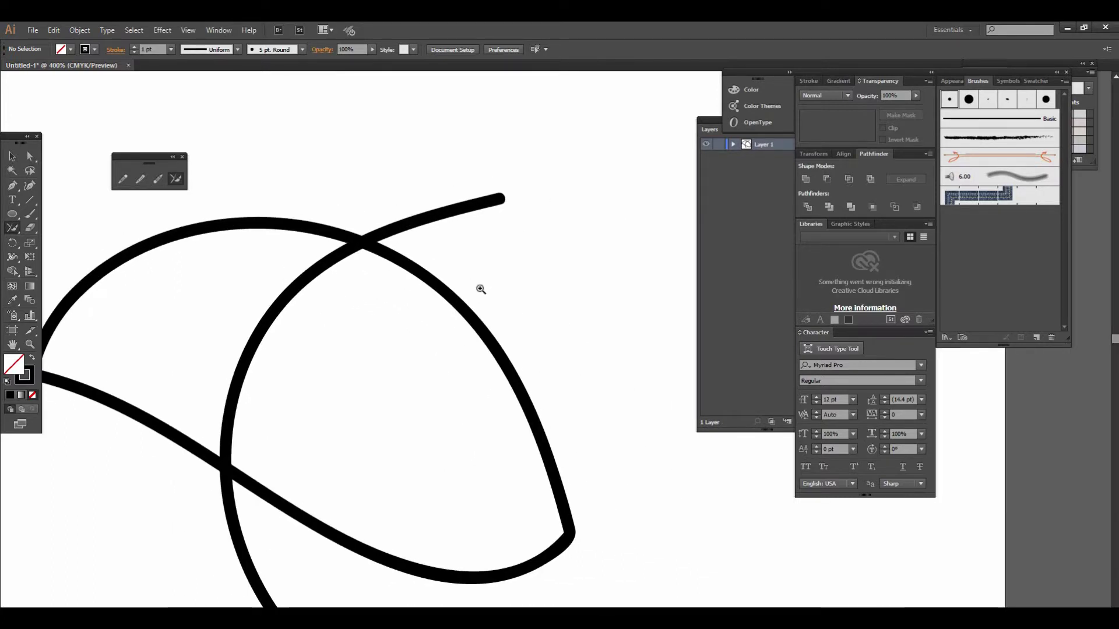
pyautogui.keyDown('ctrl'); pyautogui.click(481, 289); pyautogui.keyUp('ctrl')
pyautogui.moveTo(475, 285); pyautogui.dragTo(373, 274)
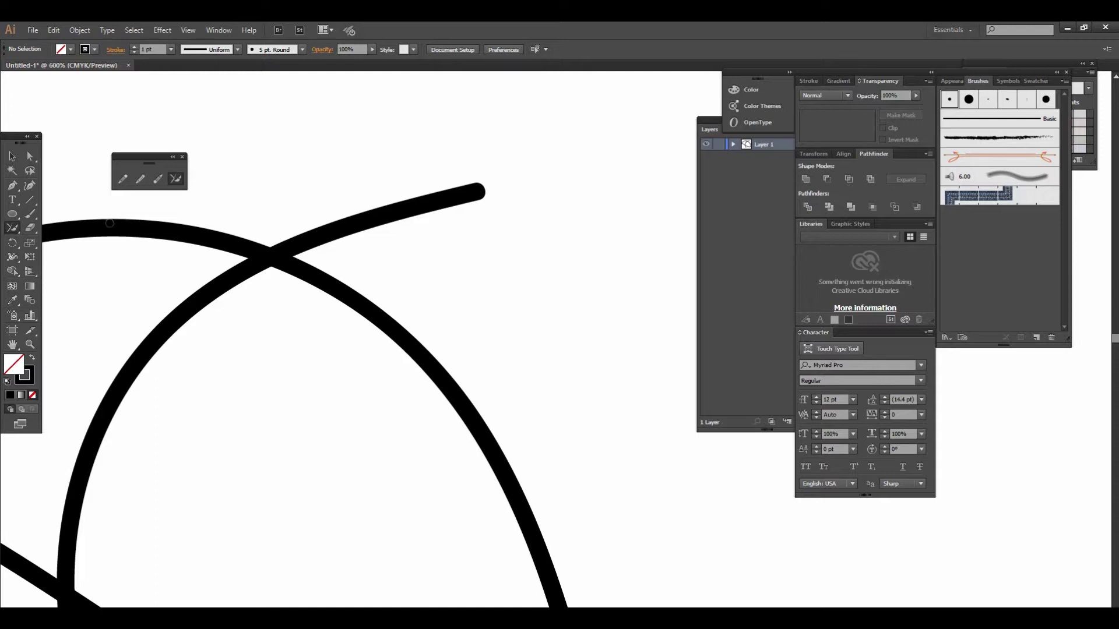
# Select all the strokes and cut the crossing curve with the Scissors tool at its upper and lower intersections with the outline.
pyautogui.moveTo(37, 230); pyautogui.dragTo(54, 237)
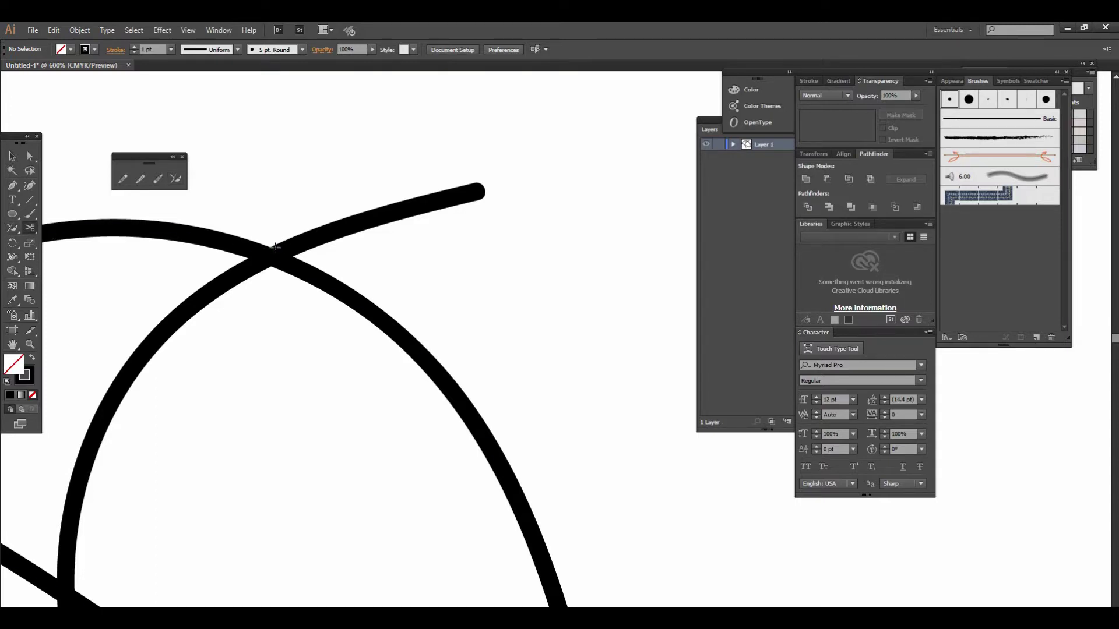
pyautogui.click(30, 157)
pyautogui.click(12, 156)
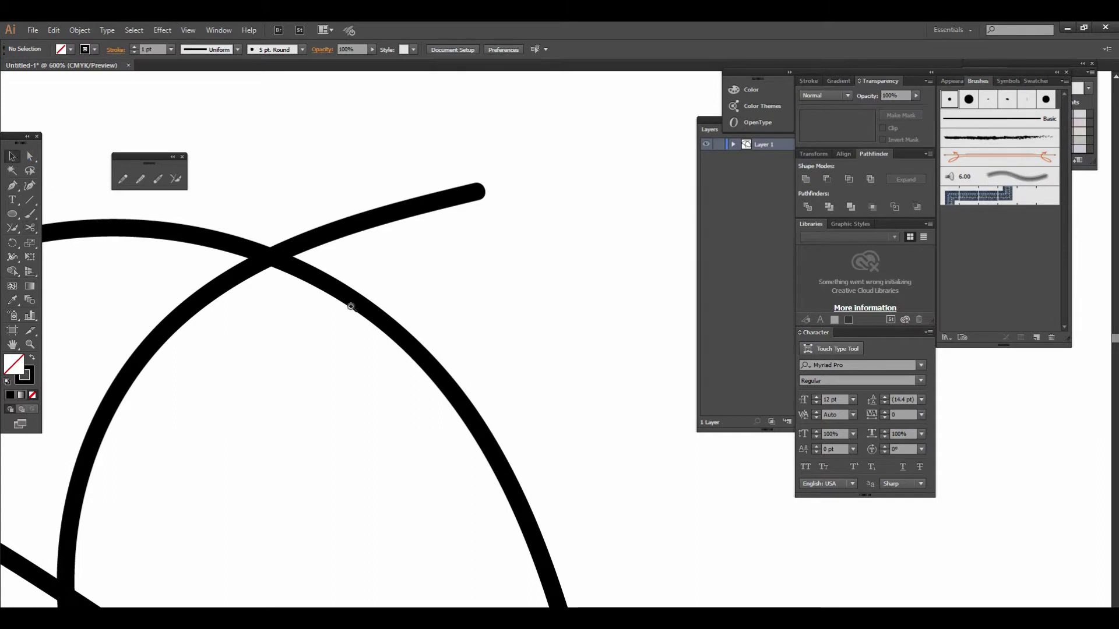
pyautogui.hotkey('ctrl', '-')
pyautogui.hotkey('ctrl', '-')
pyautogui.moveTo(125, 356); pyautogui.dragTo(282, 306)
pyautogui.moveTo(224, 239); pyautogui.dragTo(600, 544)
pyautogui.keyDown('ctrl'); pyautogui.click(487, 340); pyautogui.keyUp('ctrl')
pyautogui.keyDown('ctrl'); pyautogui.click(506, 298); pyautogui.keyUp('ctrl')
pyautogui.moveTo(372, 279); pyautogui.dragTo(182, 272)
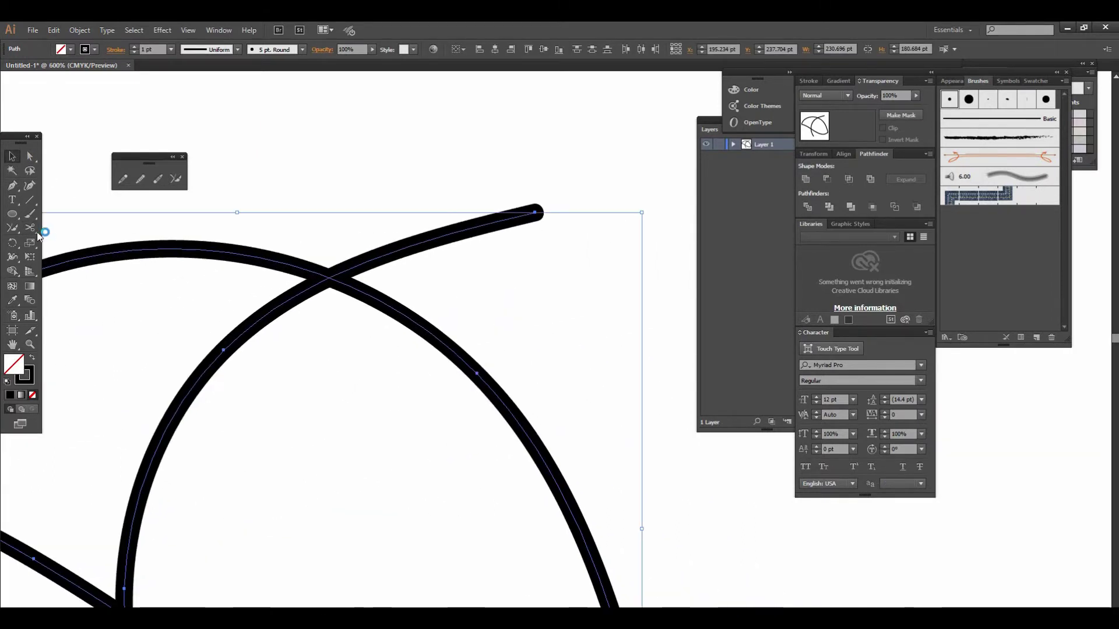
pyautogui.click(29, 229)
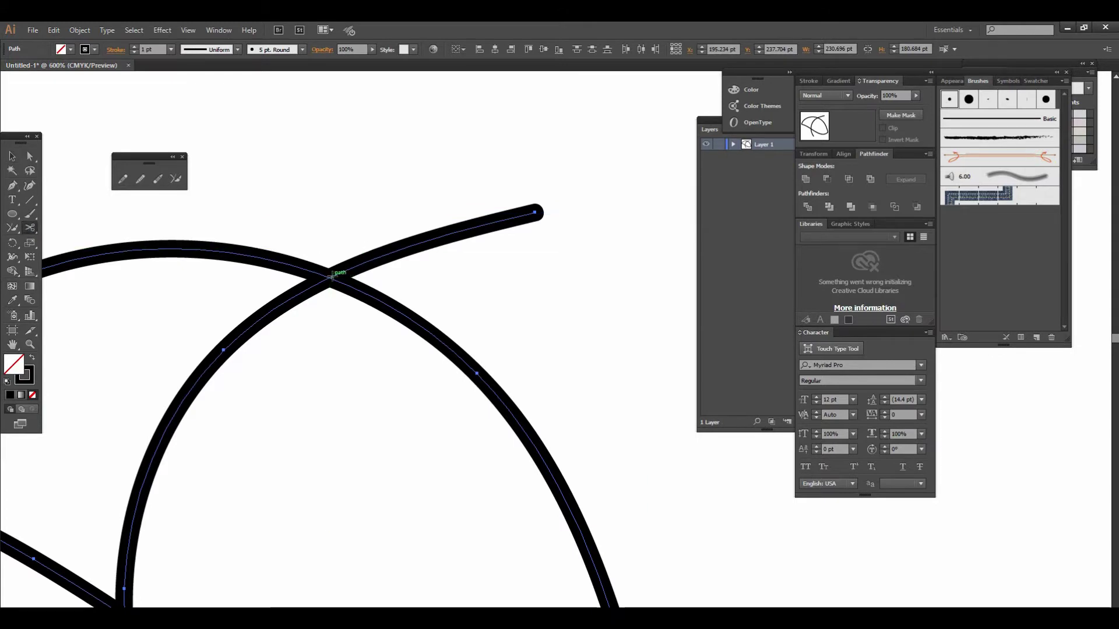
pyautogui.click(331, 277)
pyautogui.moveTo(419, 397); pyautogui.dragTo(233, 325)
pyautogui.click(202, 332)
# Delete the crossing curve's cut-off tails above and below the outline, along with the stray leftover piece.
pyautogui.click(12, 156)
pyautogui.keyDown('ctrl'); pyautogui.keyDown('alt'); pyautogui.click(430, 330); pyautogui.keyUp('alt'); pyautogui.keyUp('ctrl')
pyautogui.keyDown('ctrl'); pyautogui.keyDown('alt'); pyautogui.click(430, 330); pyautogui.keyUp('alt'); pyautogui.keyUp('ctrl')
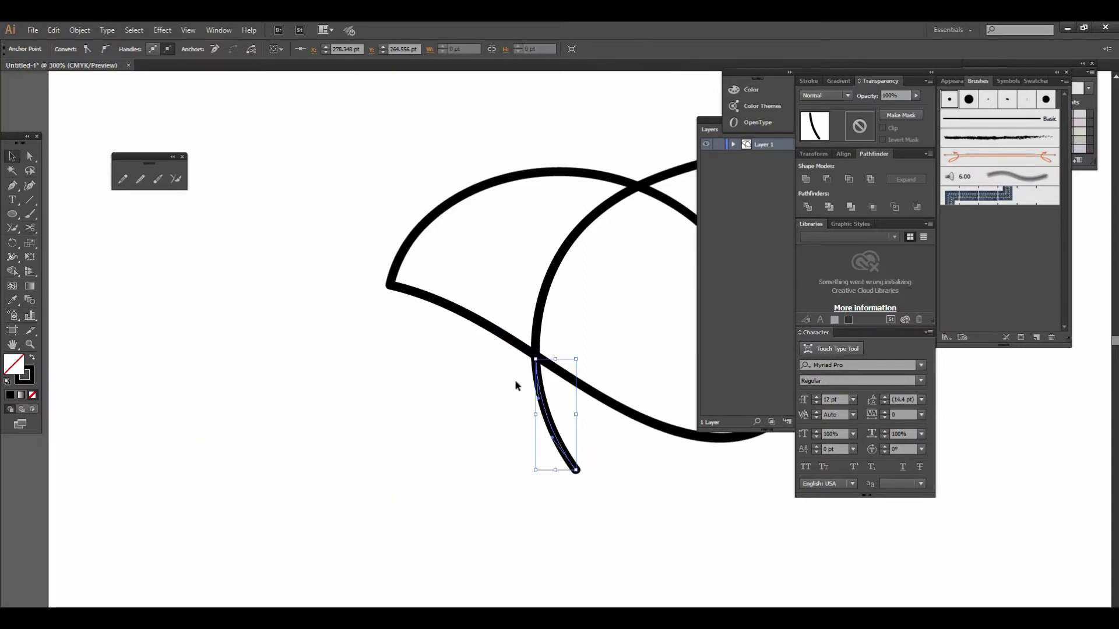
pyautogui.press('Delete')
pyautogui.moveTo(594, 367); pyautogui.dragTo(361, 400)
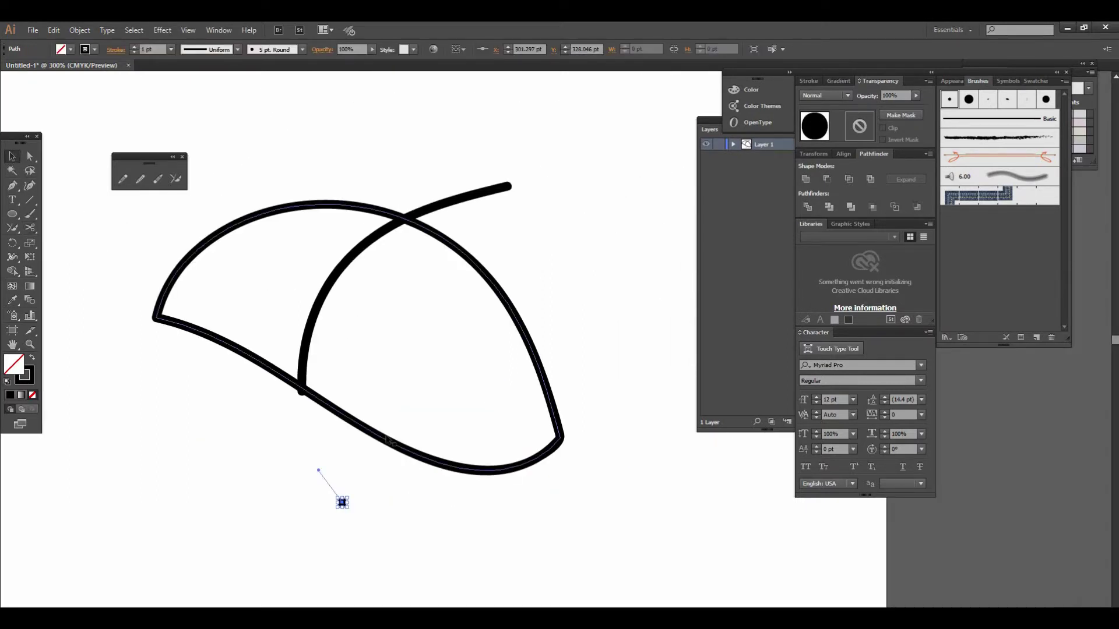
pyautogui.press('Delete')
pyautogui.click(461, 198)
pyautogui.press('Delete')
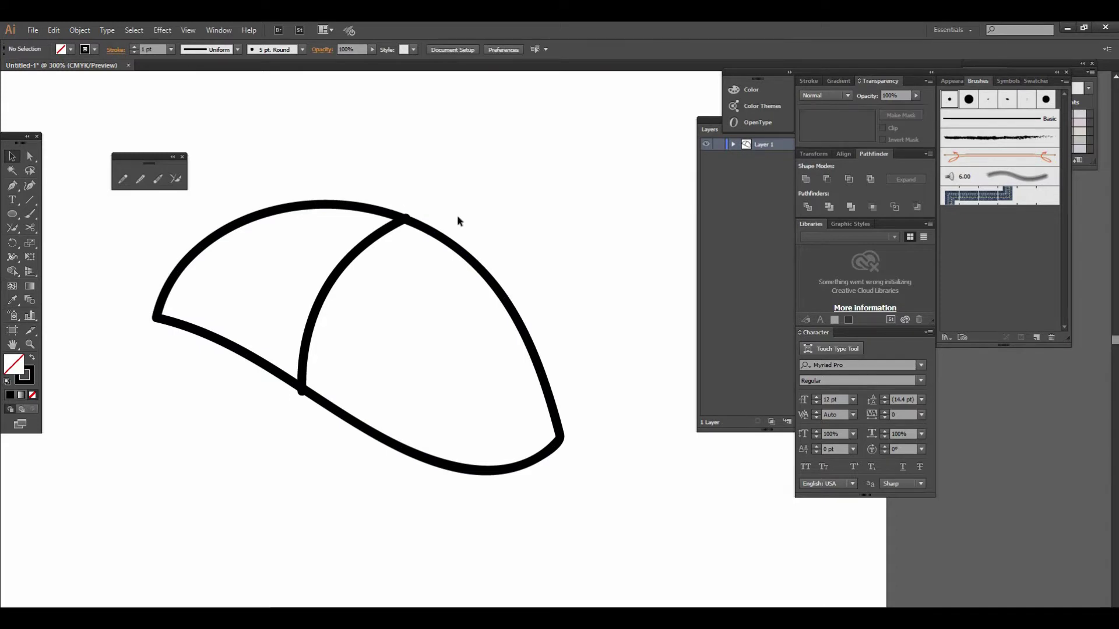
# Cut the dividing curve with the Scissors tool just above its lower end, where it overshoots the outline.
pyautogui.keyDown('ctrl'); pyautogui.click(467, 350); pyautogui.keyUp('ctrl')
pyautogui.keyDown('ctrl'); pyautogui.click(484, 369); pyautogui.keyUp('ctrl')
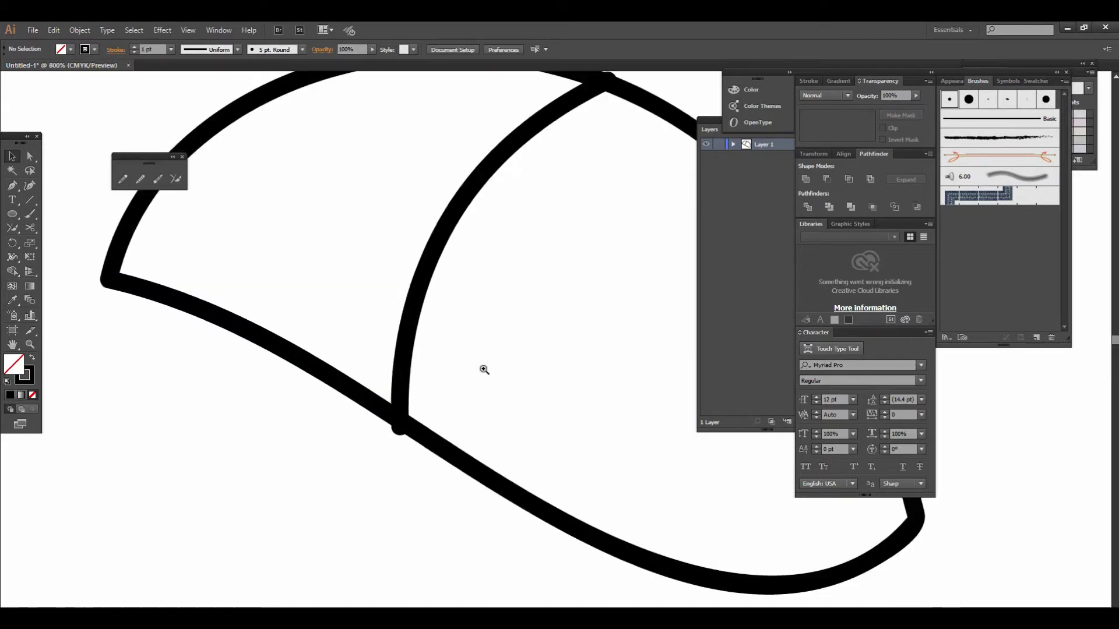
pyautogui.keyDown('ctrl'); pyautogui.click(484, 369); pyautogui.keyUp('ctrl')
pyautogui.keyDown('ctrl'); pyautogui.click(519, 399); pyautogui.keyUp('ctrl')
pyautogui.click(527, 391)
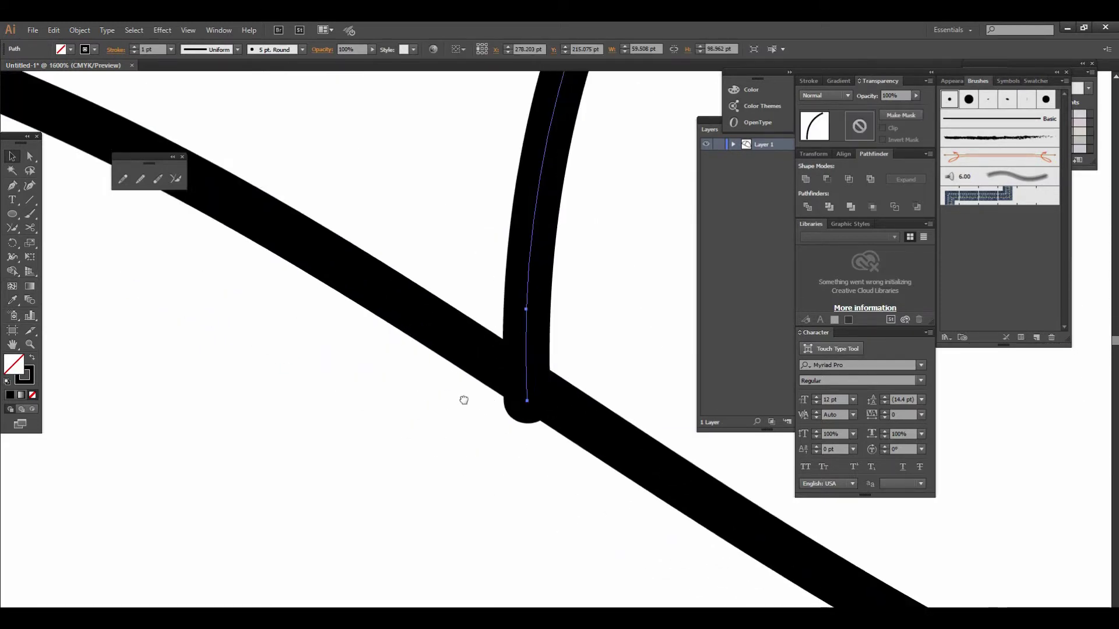
pyautogui.moveTo(464, 399); pyautogui.dragTo(342, 399)
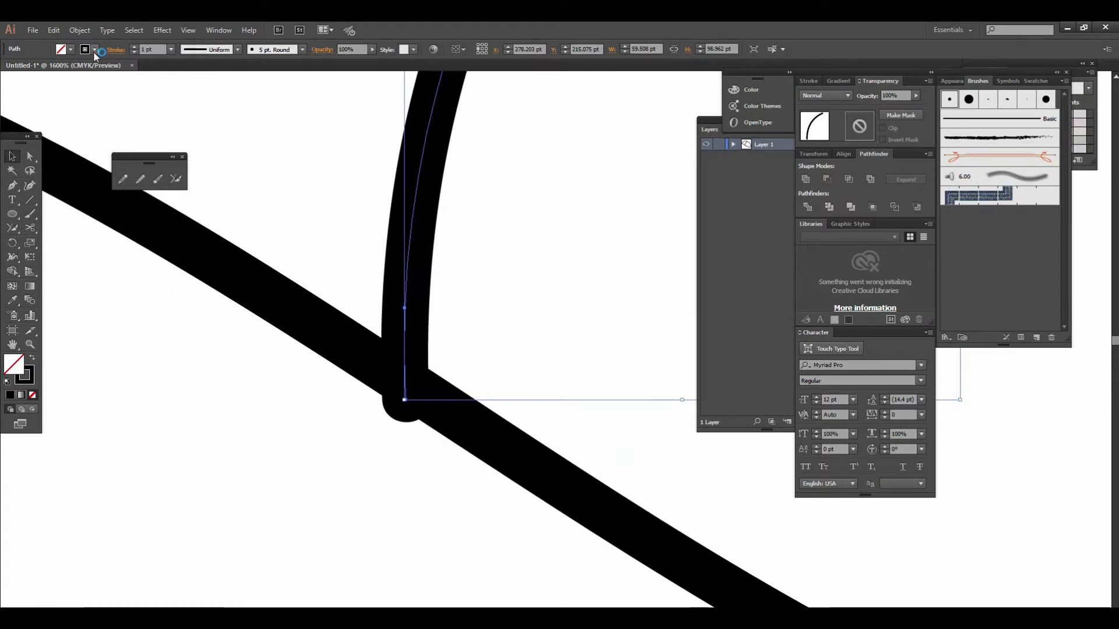
pyautogui.click(28, 232)
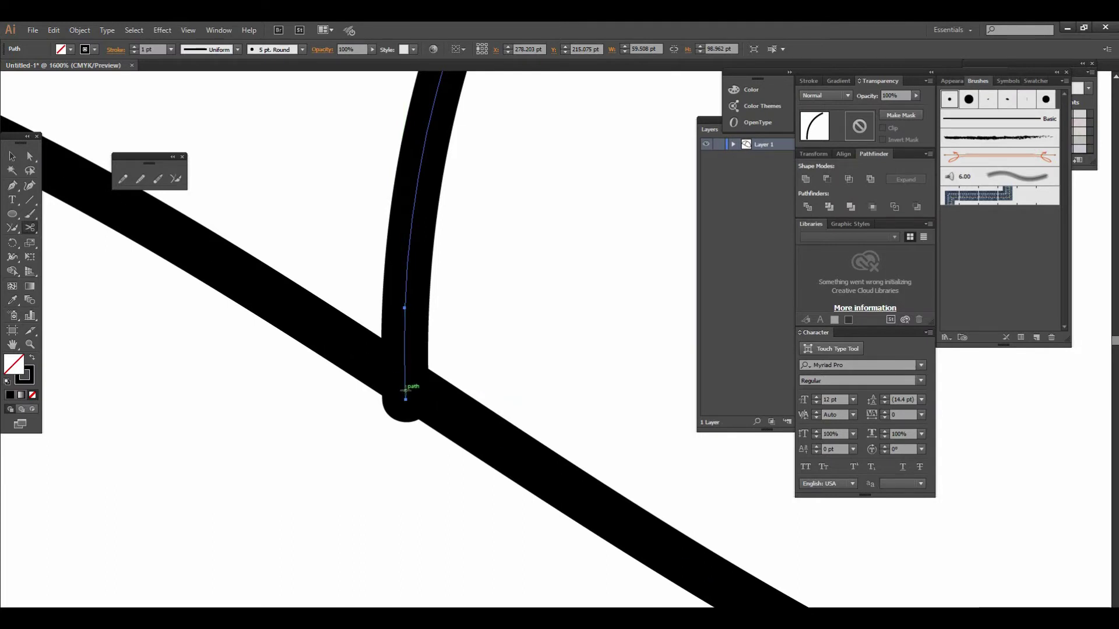
pyautogui.click(406, 391)
pyautogui.press('v')
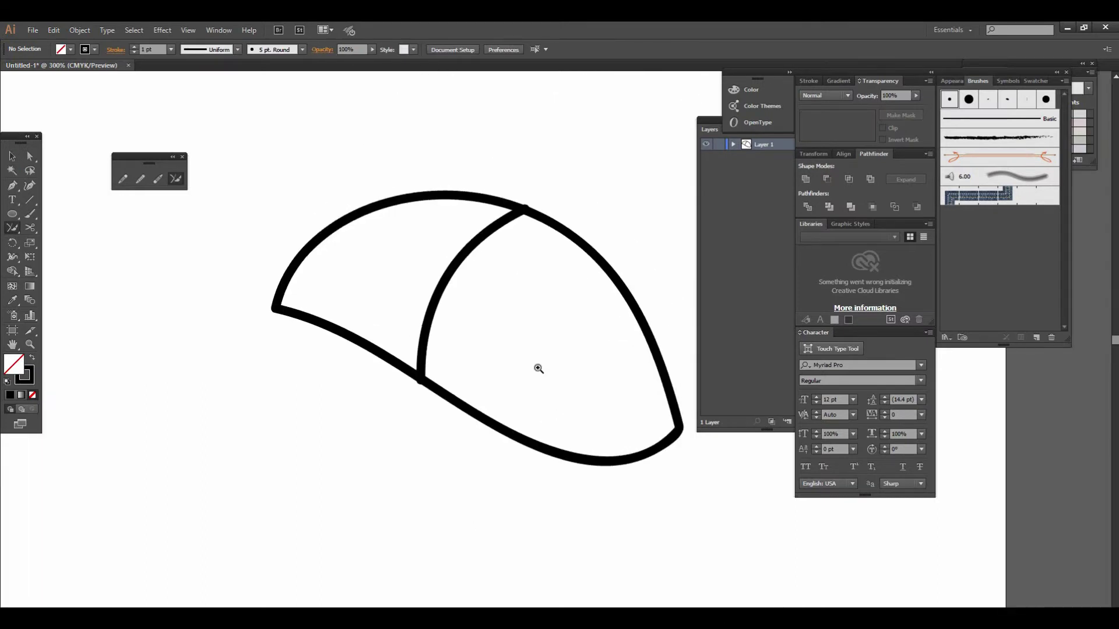
# Paint an arch and a wavy curve crossing both of its ends in the empty area below the finished shape.
pyautogui.click(489, 383)
pyautogui.click(507, 450)
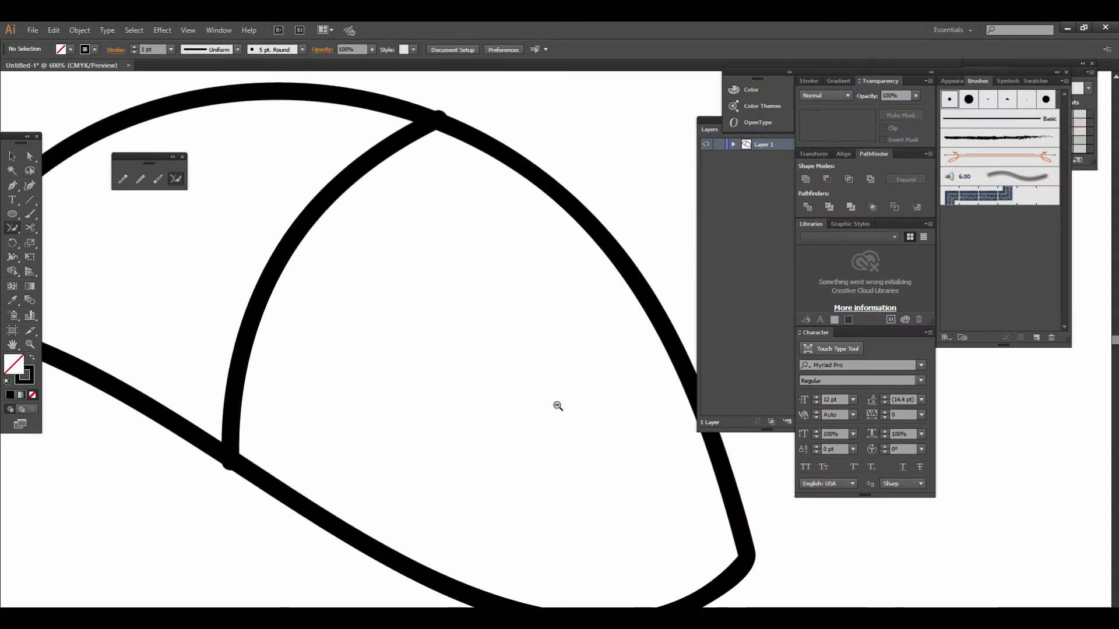
pyautogui.keyDown('ctrl'); pyautogui.keyDown('alt'); pyautogui.click(557, 407); pyautogui.keyUp('alt'); pyautogui.keyUp('ctrl')
pyautogui.keyDown('ctrl'); pyautogui.keyDown('alt'); pyautogui.click(557, 406); pyautogui.keyUp('alt'); pyautogui.keyUp('ctrl')
pyautogui.keyDown('ctrl'); pyautogui.keyDown('alt'); pyautogui.click(558, 407); pyautogui.keyUp('alt'); pyautogui.keyUp('ctrl')
pyautogui.keyDown('ctrl'); pyautogui.keyDown('alt'); pyautogui.click(494, 387); pyautogui.keyUp('alt'); pyautogui.keyUp('ctrl')
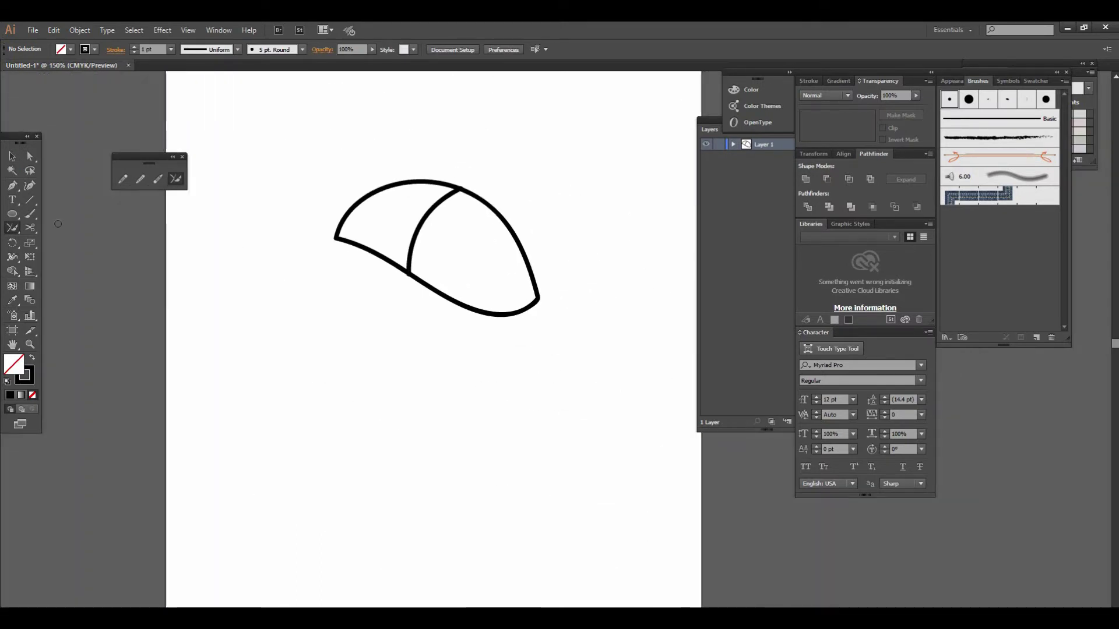
pyautogui.click(30, 214)
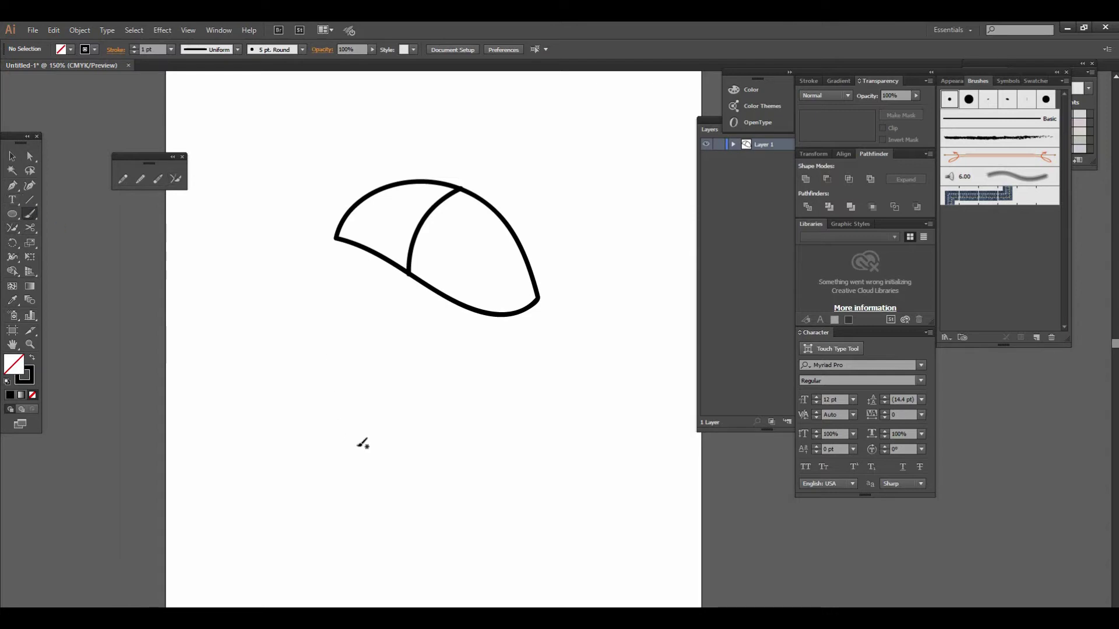
pyautogui.moveTo(319, 472)
pyautogui.mouseDown()
pyautogui.moveTo(425, 386)
pyautogui.moveTo(501, 484)
pyautogui.moveTo(504, 508)
pyautogui.mouseUp()
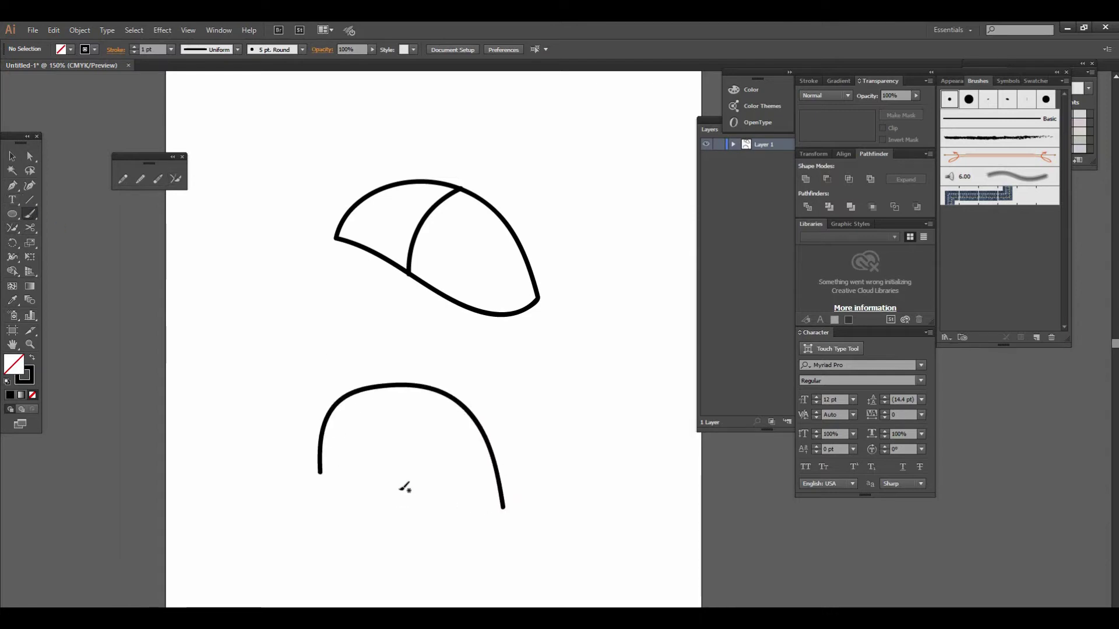
pyautogui.moveTo(306, 418)
pyautogui.mouseDown()
pyautogui.moveTo(361, 454)
pyautogui.moveTo(381, 499)
pyautogui.moveTo(449, 491)
pyautogui.moveTo(575, 375)
pyautogui.mouseUp()
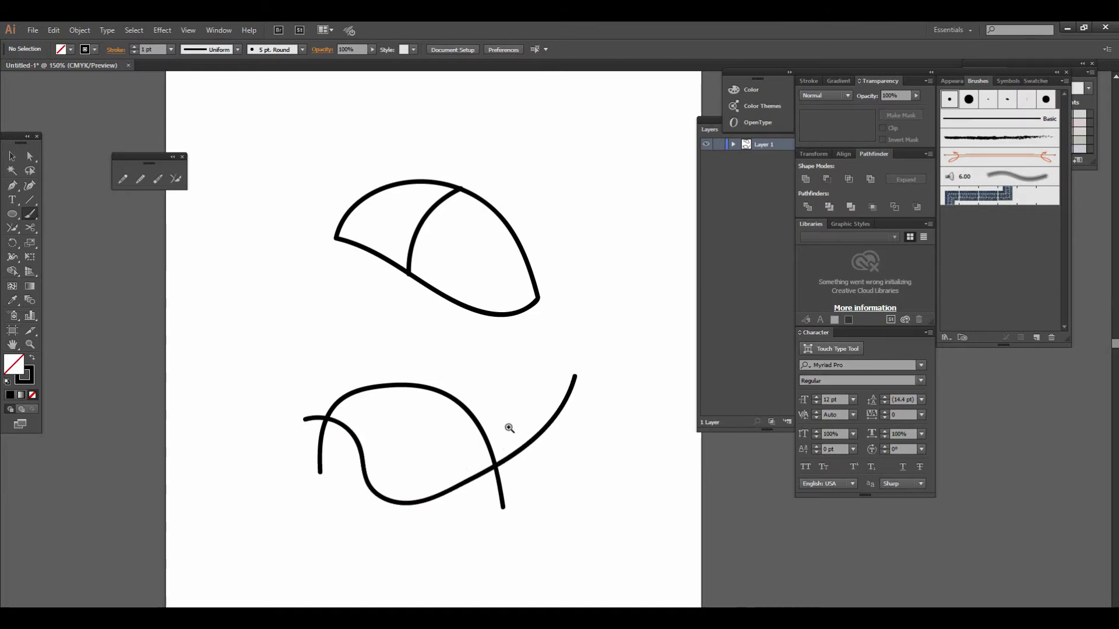
# Trim and join the overlapping ends at both corners of the lower shape with the Join tool.
pyautogui.scroll(2, 509, 429)
pyautogui.moveTo(558, 372); pyautogui.dragTo(535, 481)
pyautogui.keyDown('ctrl'); pyautogui.keyDown('alt'); pyautogui.click(548, 423); pyautogui.keyUp('alt'); pyautogui.keyUp('ctrl')
pyautogui.keyDown('ctrl'); pyautogui.keyDown('alt'); pyautogui.click(547, 423); pyautogui.keyUp('alt'); pyautogui.keyUp('ctrl')
pyautogui.moveTo(542, 416); pyautogui.dragTo(517, 509)
pyautogui.keyDown('ctrl'); pyautogui.click(525, 400); pyautogui.keyUp('ctrl')
pyautogui.moveTo(533, 367); pyautogui.dragTo(492, 448)
pyautogui.click(12, 228)
pyautogui.moveTo(607, 314)
pyautogui.mouseDown()
pyautogui.moveTo(561, 368)
pyautogui.moveTo(578, 363)
pyautogui.moveTo(517, 414)
pyautogui.moveTo(543, 418)
pyautogui.mouseUp()
pyautogui.moveTo(312, 347)
pyautogui.mouseDown()
pyautogui.moveTo(309, 358)
pyautogui.moveTo(335, 351)
pyautogui.moveTo(314, 346)
pyautogui.mouseUp()
pyautogui.moveTo(571, 385); pyautogui.dragTo(555, 421)
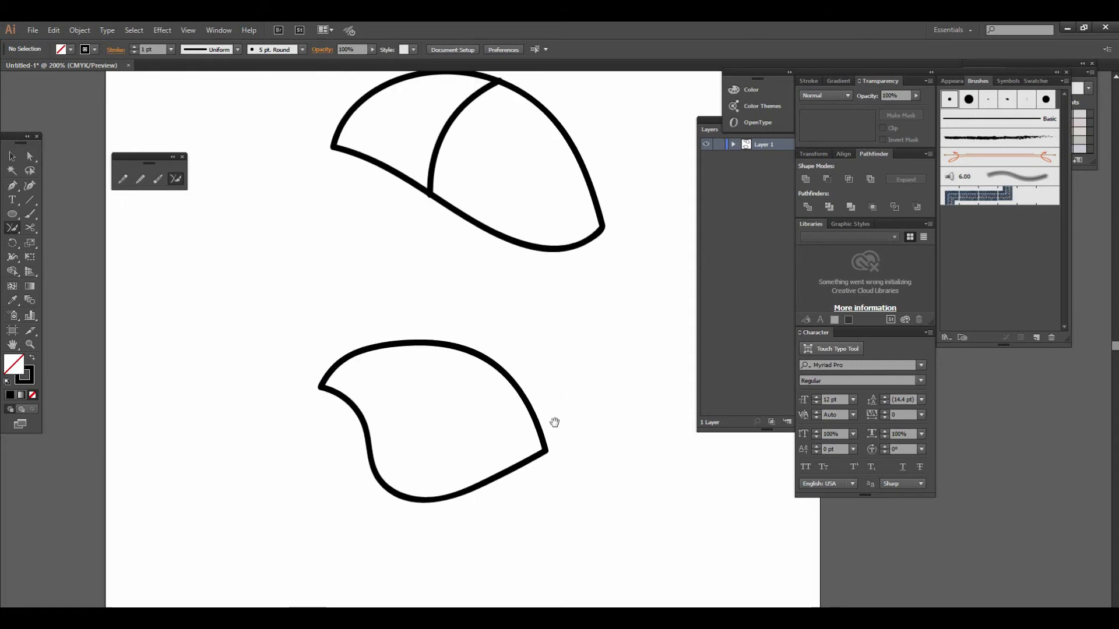
pyautogui.keyDown('alt'); pyautogui.click(556, 408); pyautogui.keyUp('alt')
pyautogui.keyDown('alt'); pyautogui.click(545, 367); pyautogui.keyUp('alt')
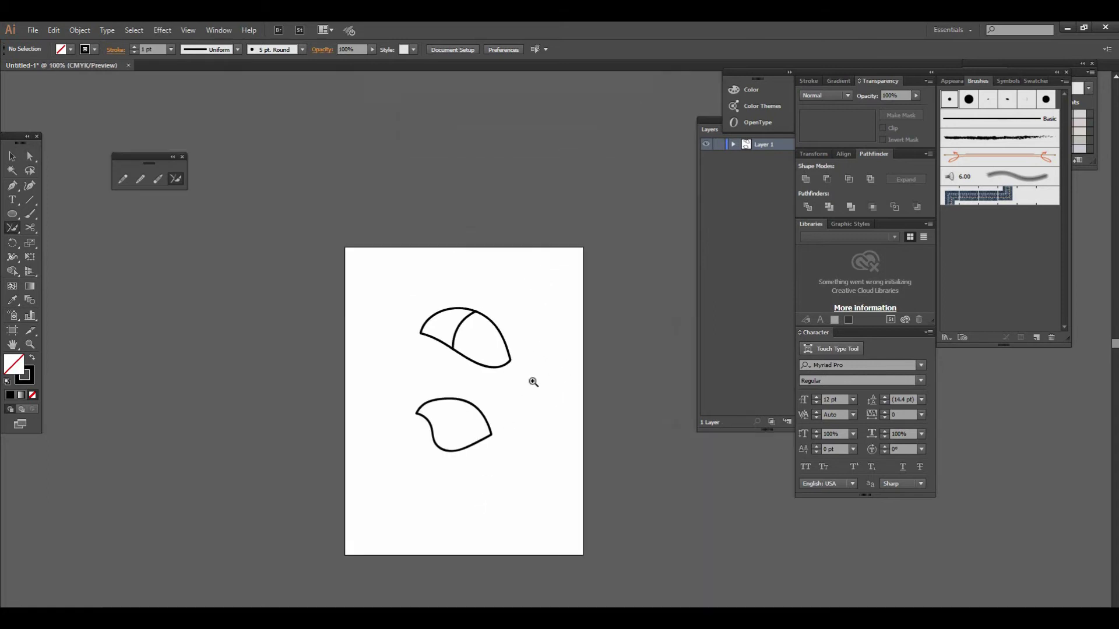
pyautogui.click(532, 380)
pyautogui.click(533, 382)
pyautogui.moveTo(527, 375); pyautogui.dragTo(506, 403)
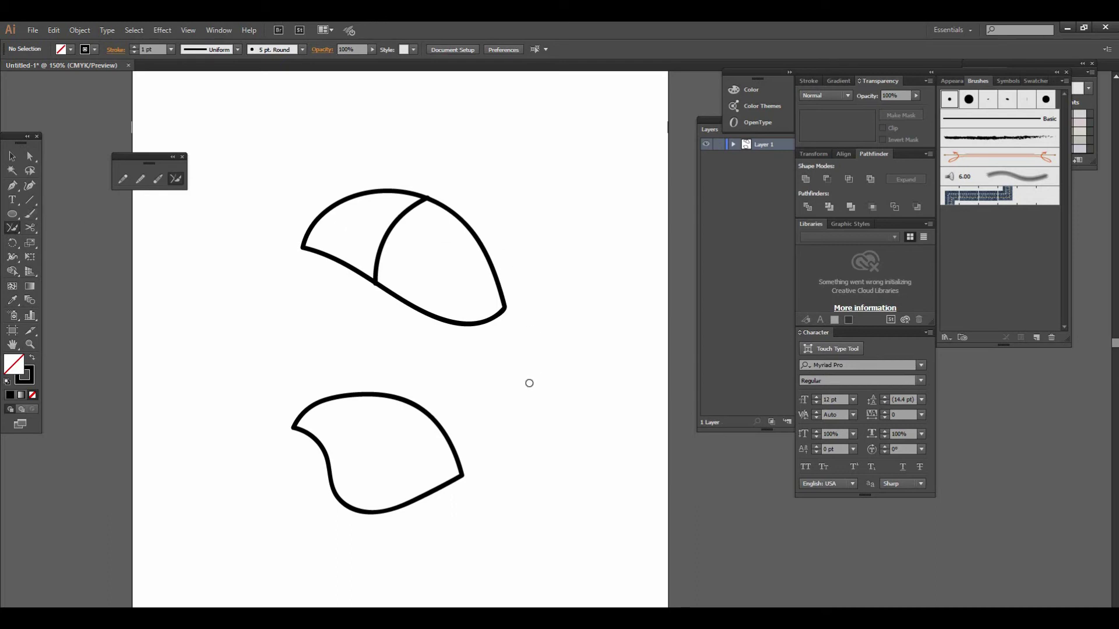
pyautogui.moveTo(505, 419); pyautogui.dragTo(530, 407)
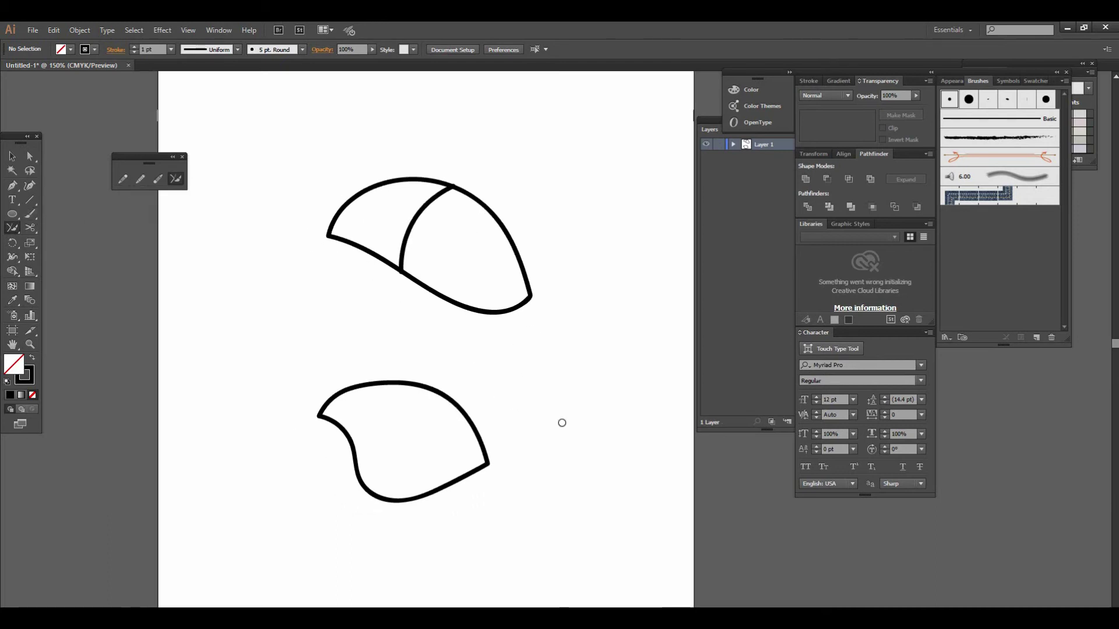